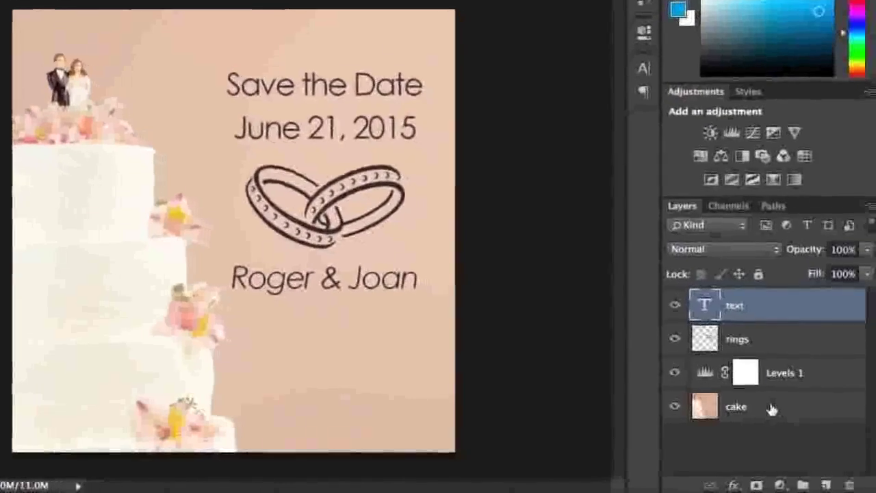
Step: Add a Hue/Saturation adjustment layer directly above the cake layer with hue -12 and saturation +19
left_click(771, 408)
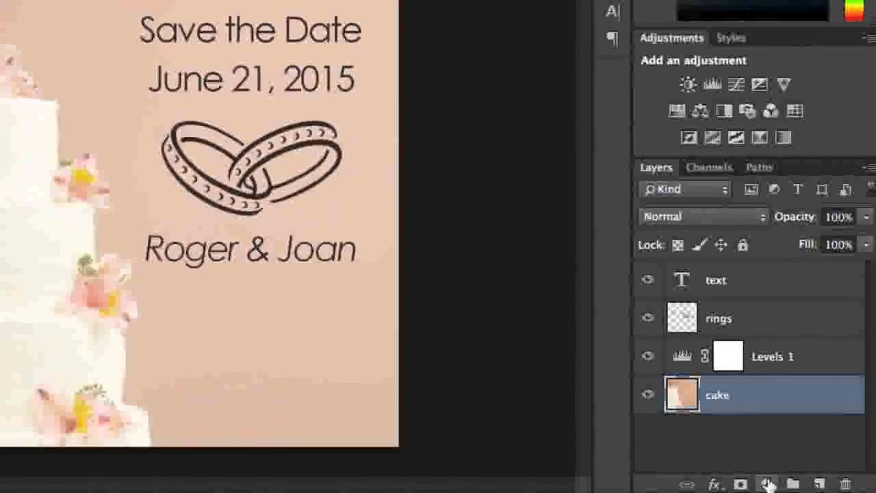
left_click(769, 484)
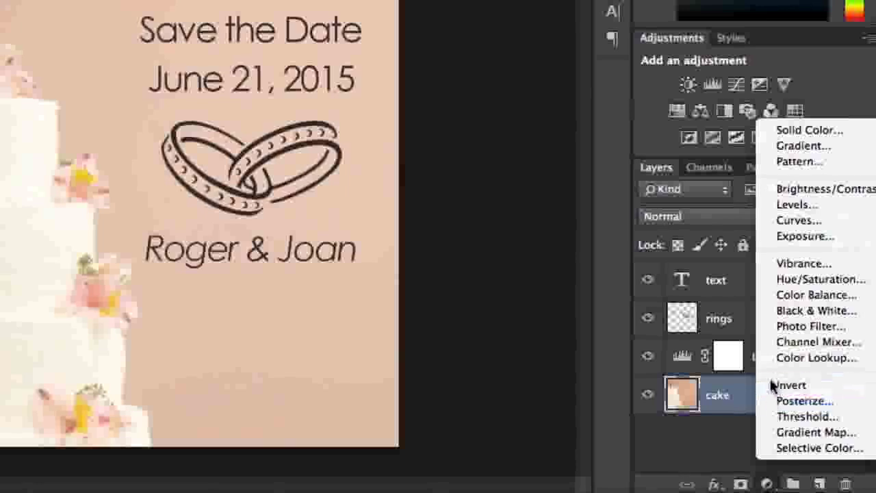
left_click(771, 284)
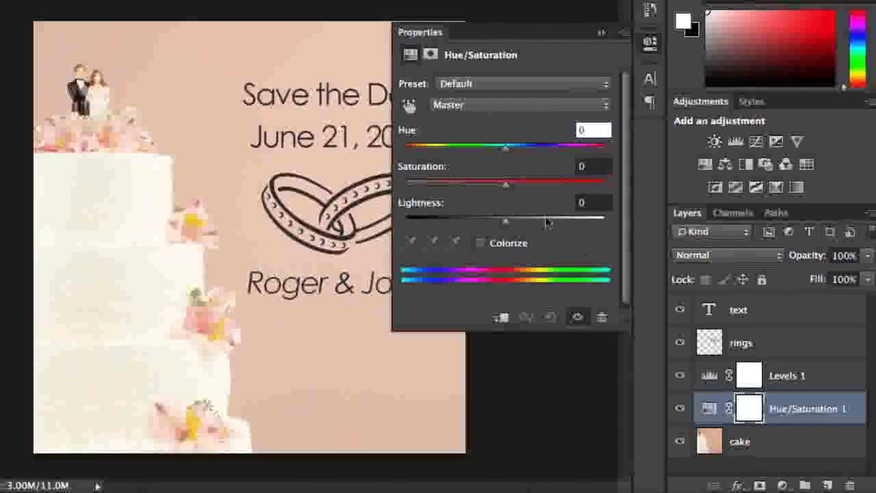
mouse_move(506, 185)
left_mouse_down()
mouse_move(409, 191)
mouse_move(534, 193)
mouse_move(519, 180)
left_mouse_up()
mouse_move(505, 149)
left_mouse_down()
mouse_move(480, 158)
mouse_move(496, 160)
left_mouse_up()
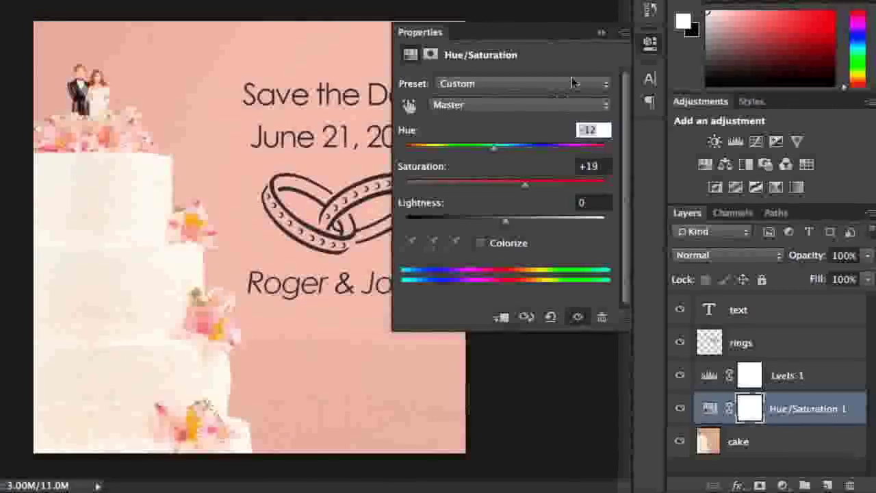
left_click(602, 34)
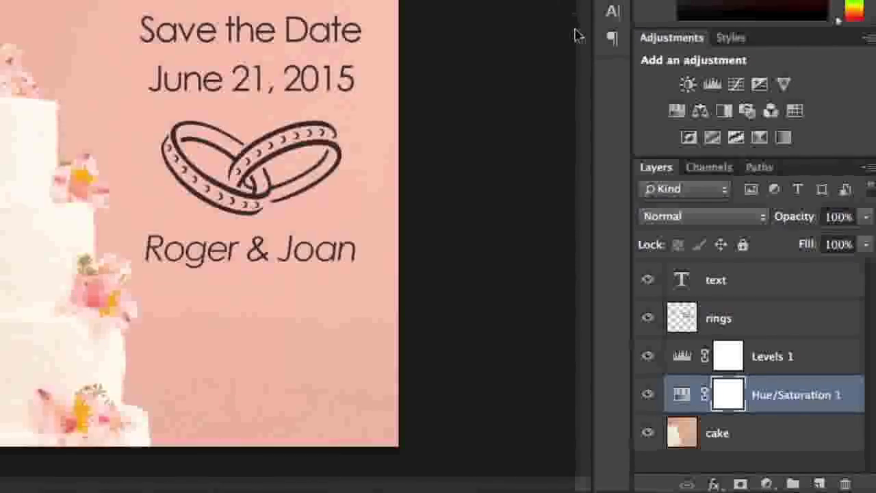
Step: Duplicate the rings layer and delete the copy
right_click(723, 319)
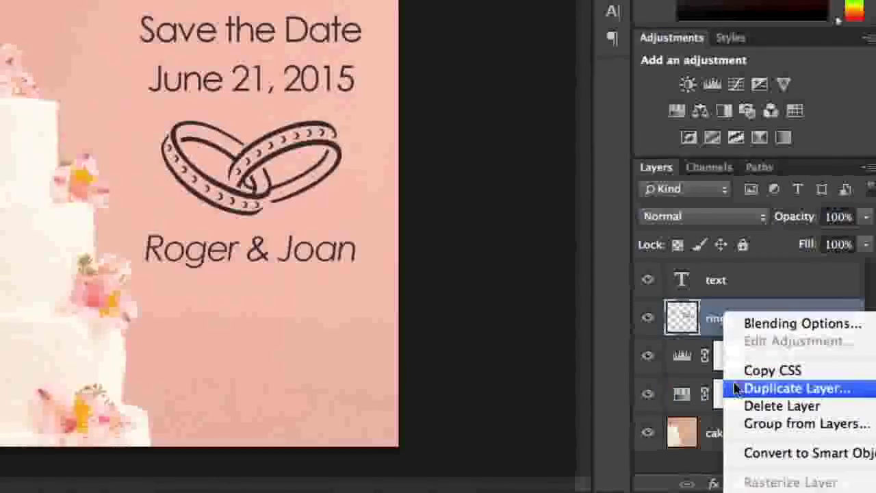
left_click(708, 334)
left_click_drag(708, 334, 822, 482)
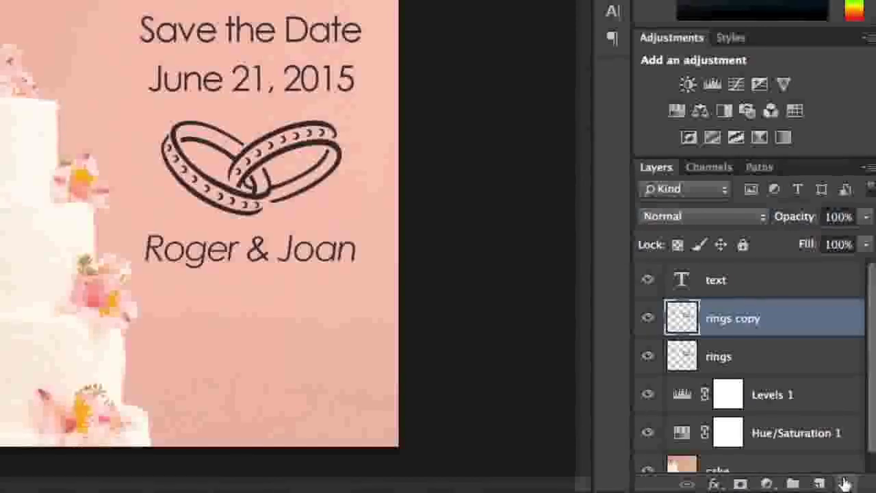
left_click(847, 483)
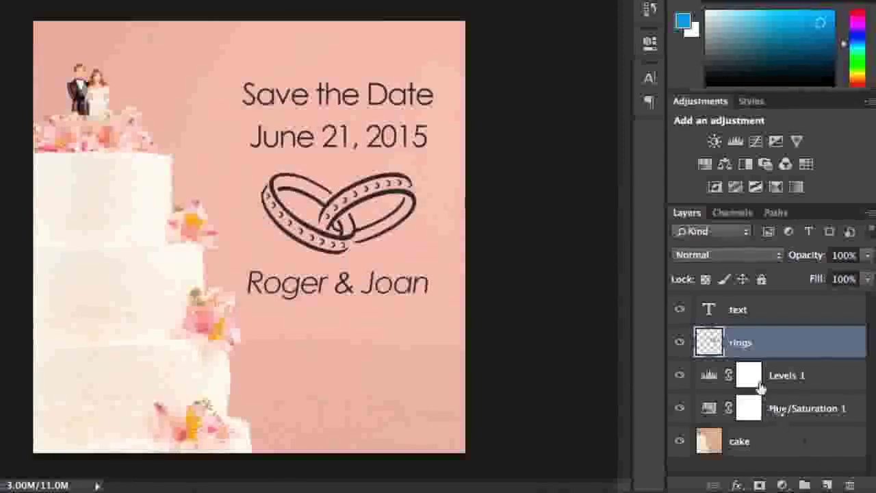
Step: Hide the text, rings, Levels 1 and Hue/Saturation 1 layers so only the cake layer shows
left_click(681, 311)
left_click(682, 342)
left_click(682, 343)
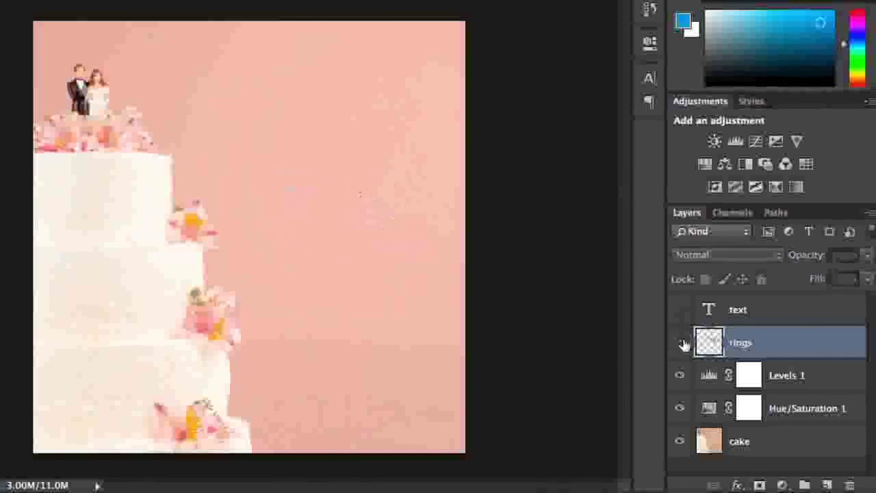
left_click(681, 376)
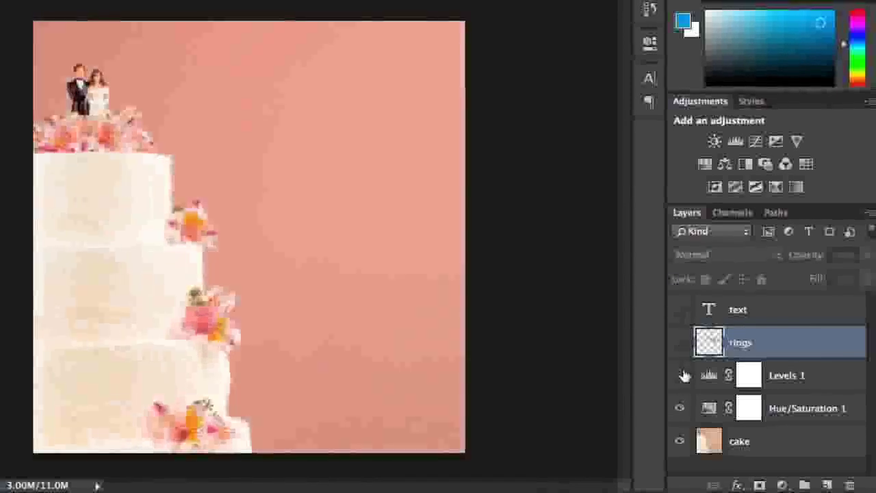
left_click(683, 408)
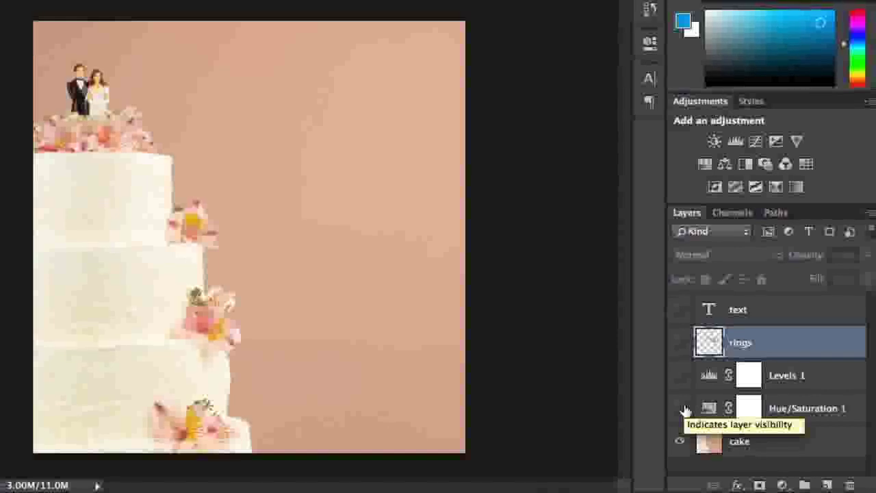
Step: Show the Hue/Saturation 1, Levels 1, rings and text layers again
left_click(682, 408)
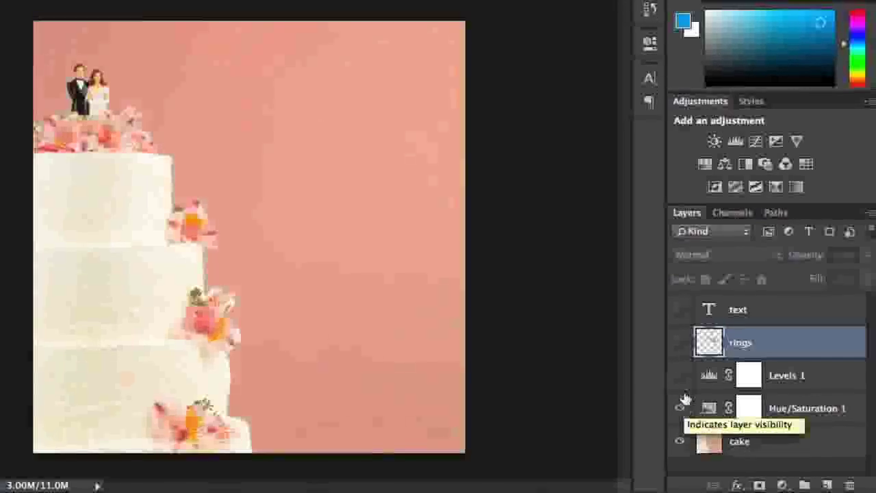
left_click(681, 376)
left_click(682, 348)
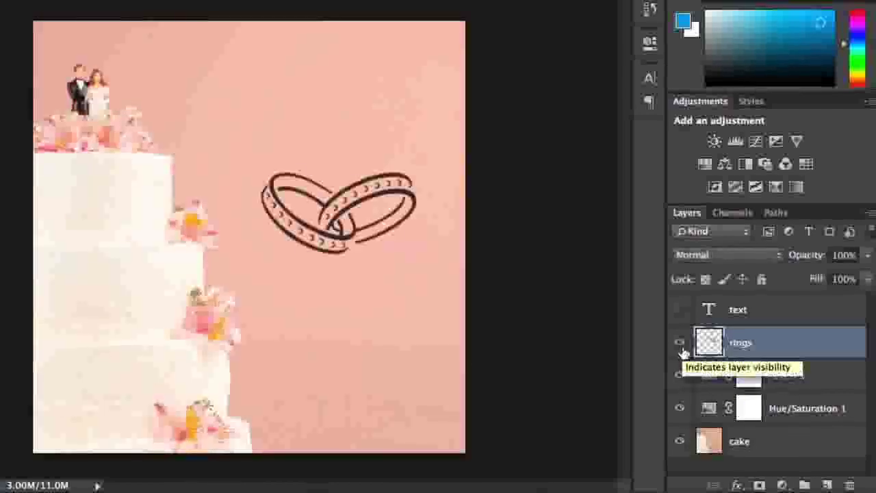
left_click(680, 311)
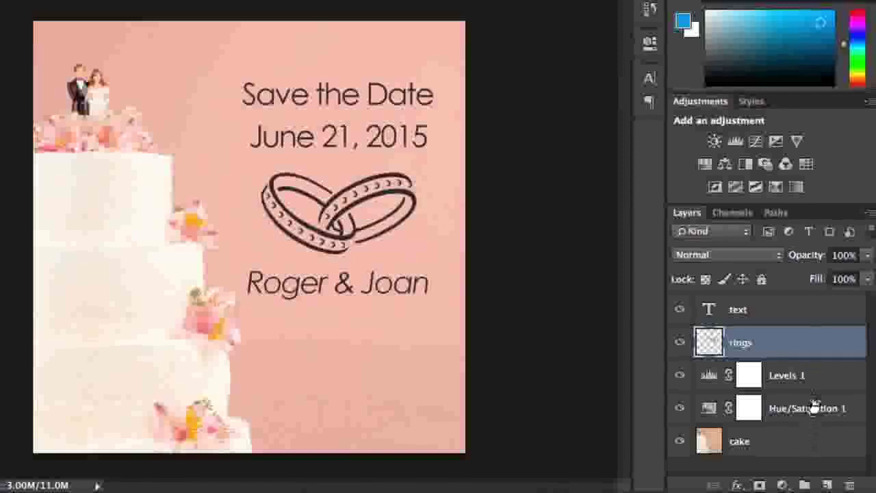
Step: Move the Levels 1 layer to the top of the layer stack and place the cake layer above it
left_click(819, 378)
left_click_drag(819, 378, 814, 306)
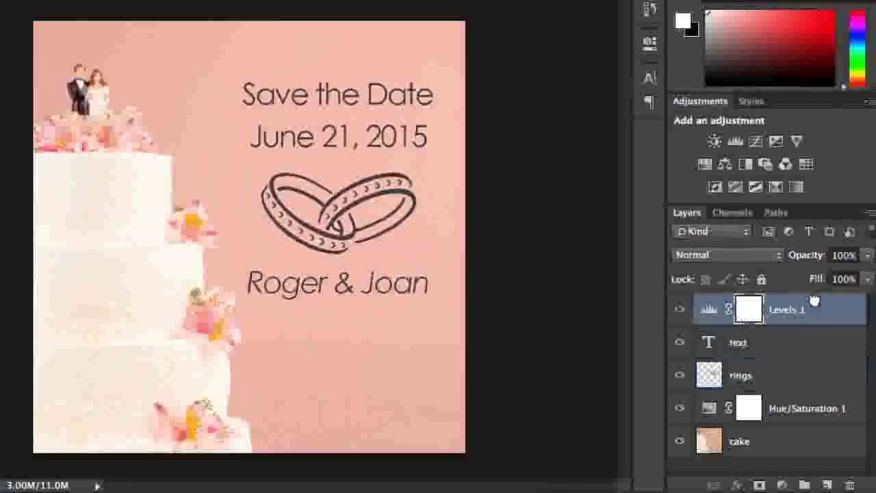
left_click_drag(814, 444, 816, 297)
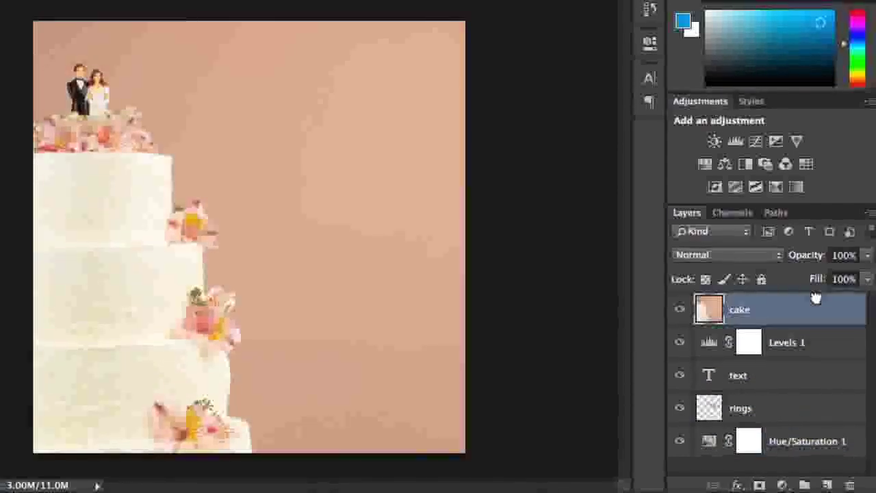
Step: Return the cake layer to the bottom of the stack and Levels 1 to directly above Hue/Saturation 1
left_click_drag(818, 307, 813, 452)
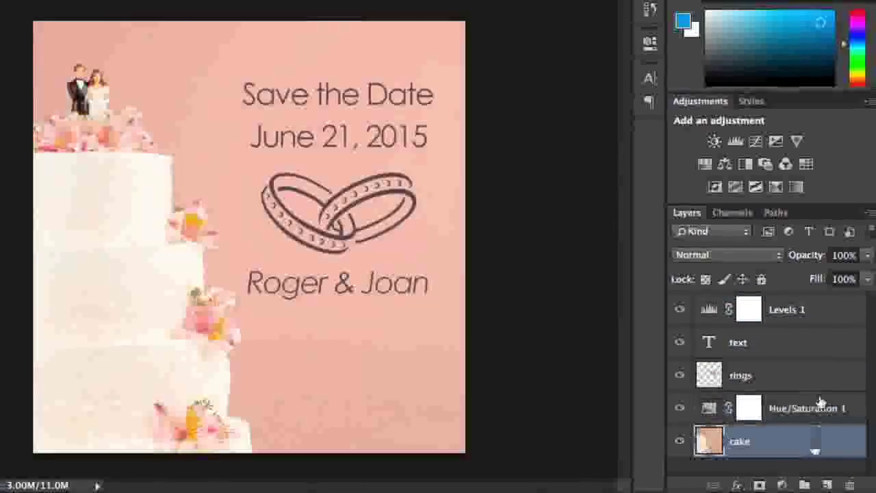
left_click(823, 312)
left_click_drag(824, 313, 822, 385)
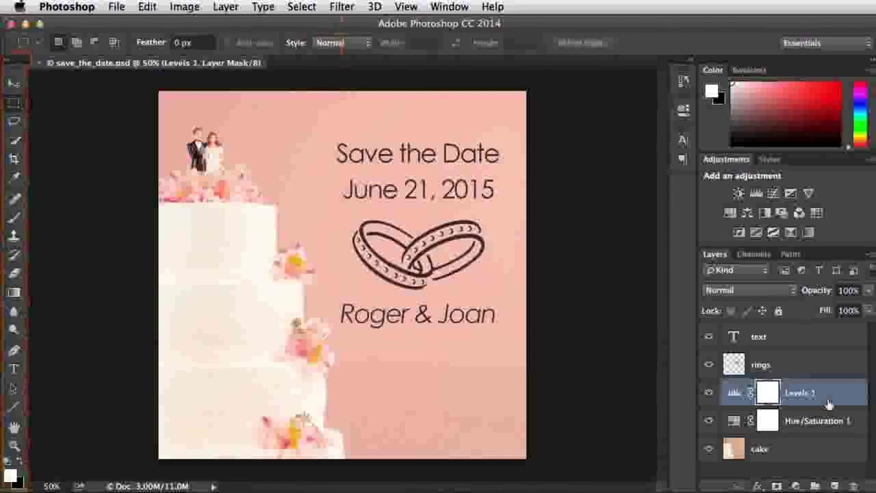
Step: Move the text layer slightly upward on the canvas and shift the rings up between the date and the couple's names
left_click(788, 338)
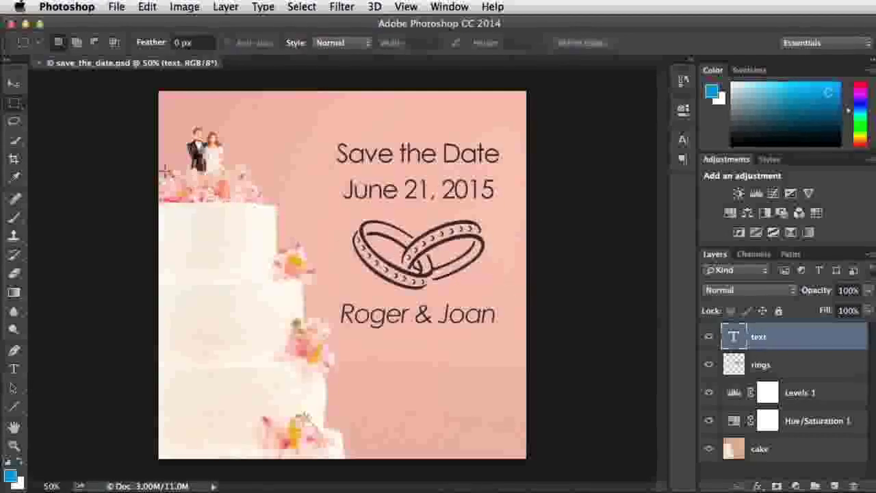
left_click(16, 91)
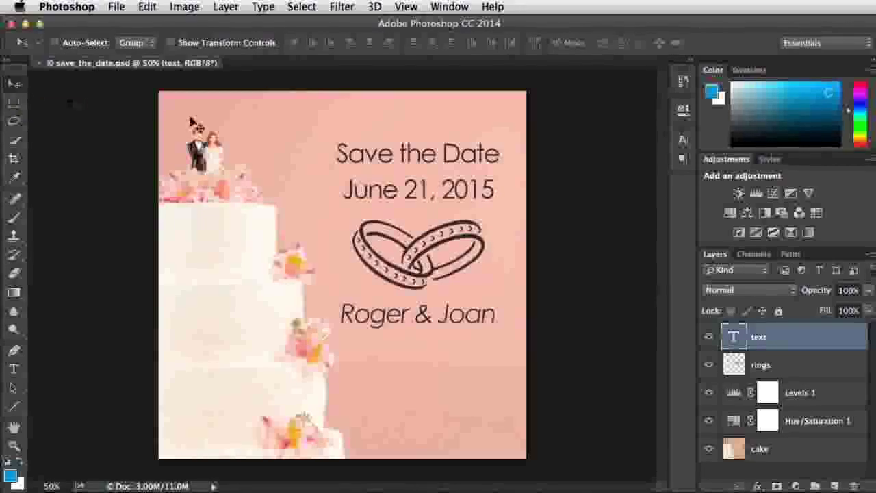
left_click_drag(430, 191, 425, 169)
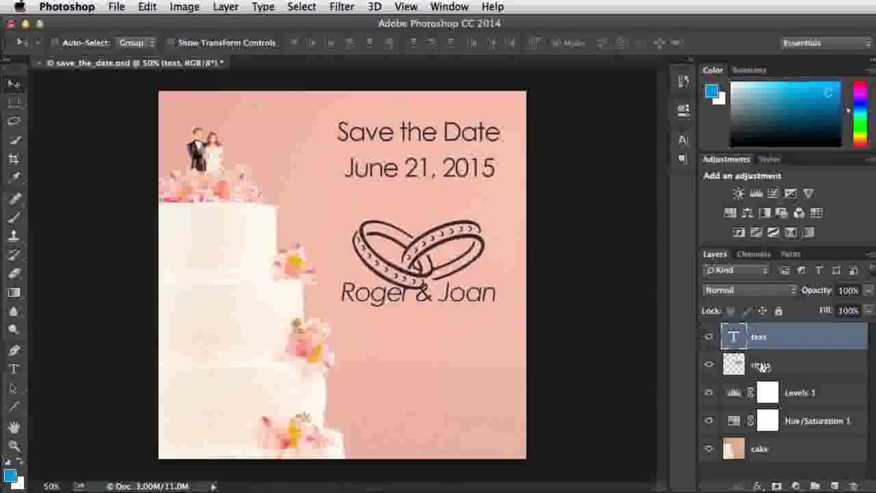
left_click(762, 367)
left_click_drag(466, 267, 461, 236)
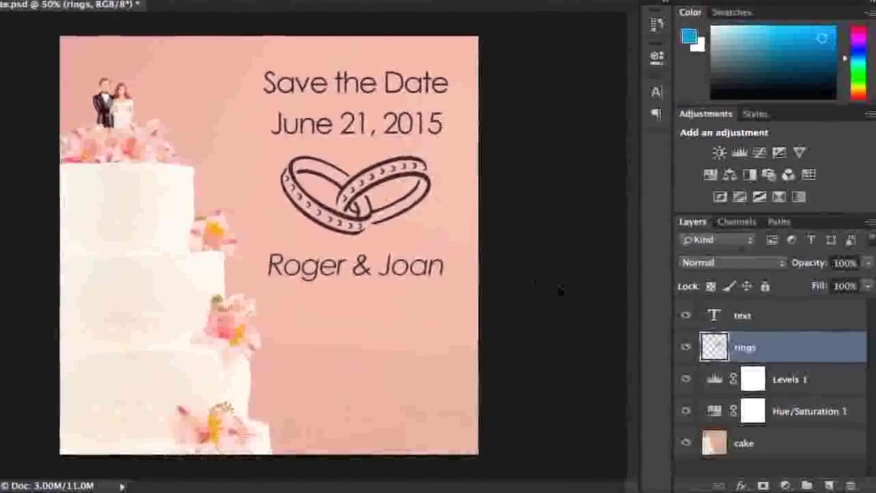
Step: Set the Hue/Saturation 1 adjustment layer to hue -46 and saturation -28
left_click(796, 411)
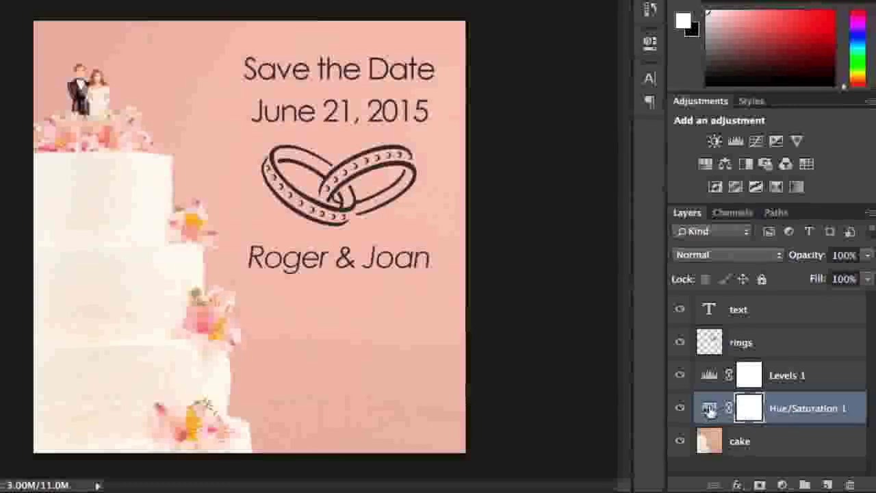
double_click(709, 408)
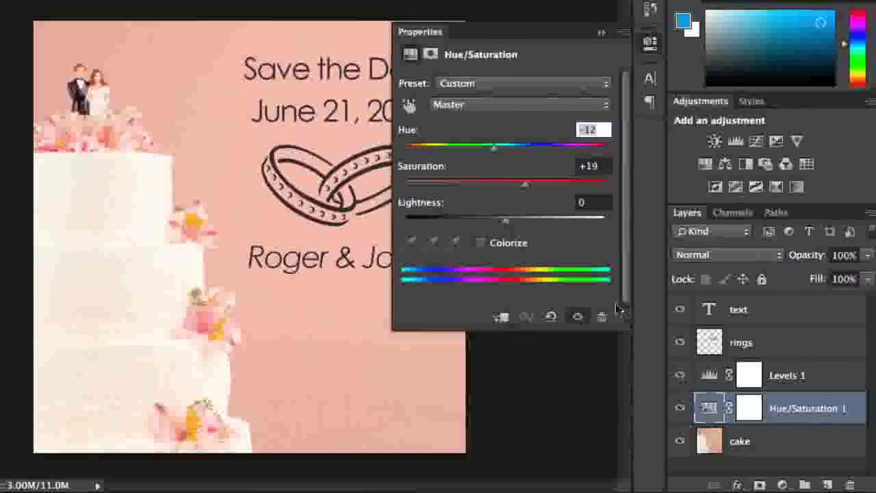
left_click_drag(492, 156, 460, 162)
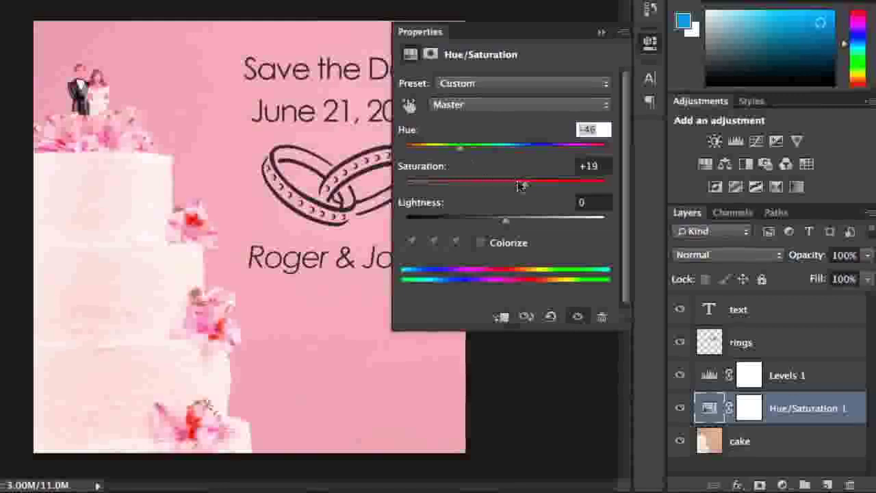
left_click_drag(524, 188, 476, 189)
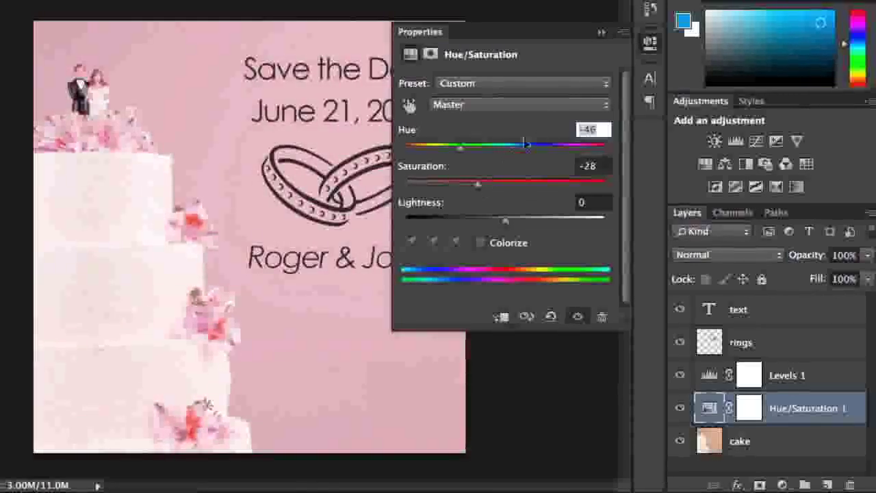
left_click(601, 32)
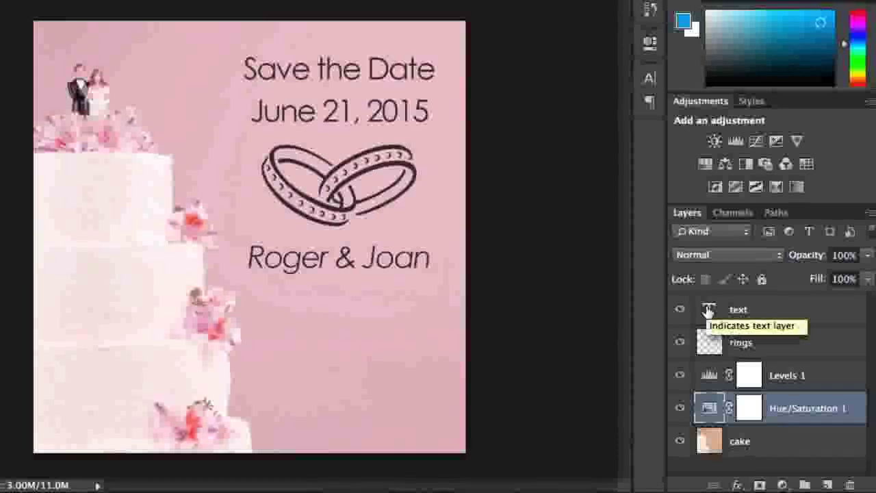
Step: Change the date in the text layer to June 22, 2015
double_click(709, 309)
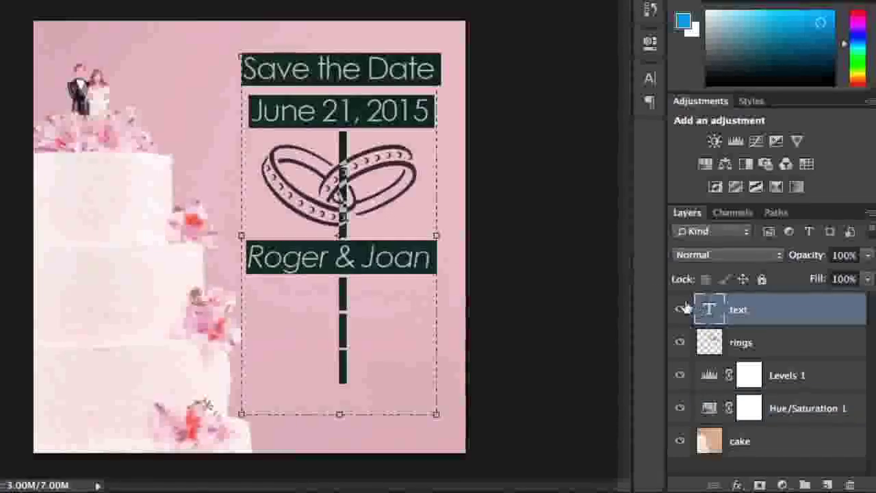
left_click(354, 112)
key("BackSpace")
type("2")
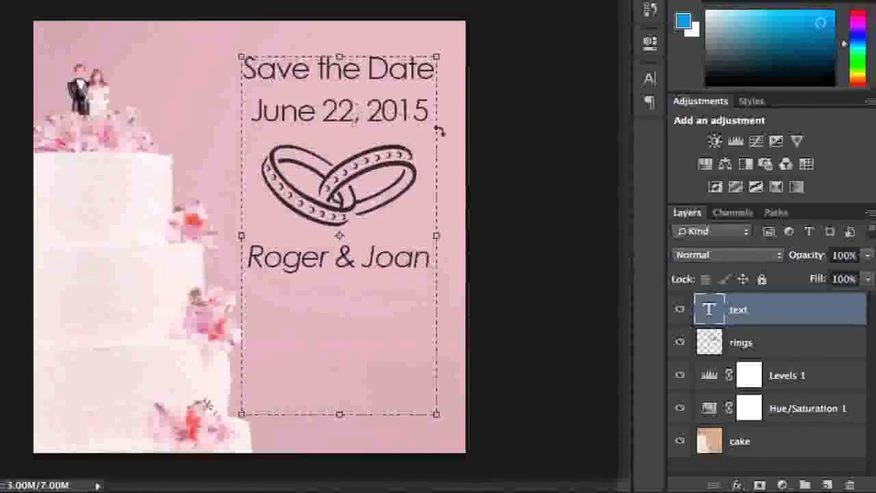
key("ctrl+Return")
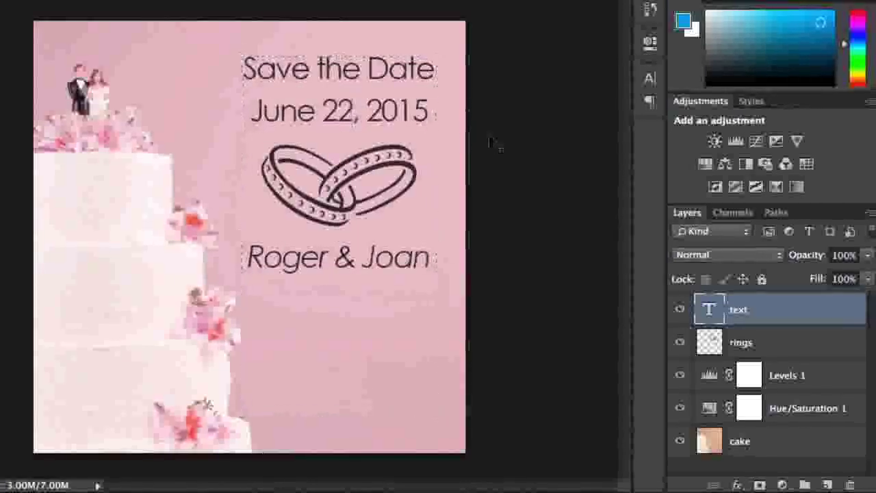